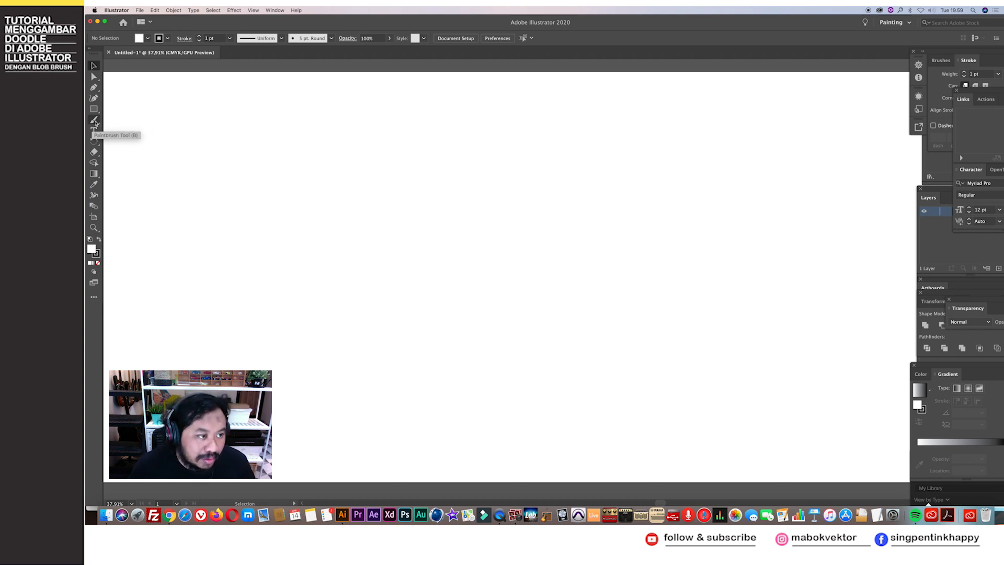
Step: Set up the Blob Brush with a 24 pt default size, keeping size, angle and roundness controlled by pressure
{"action": "left_click", "coordinate": [95, 122]}
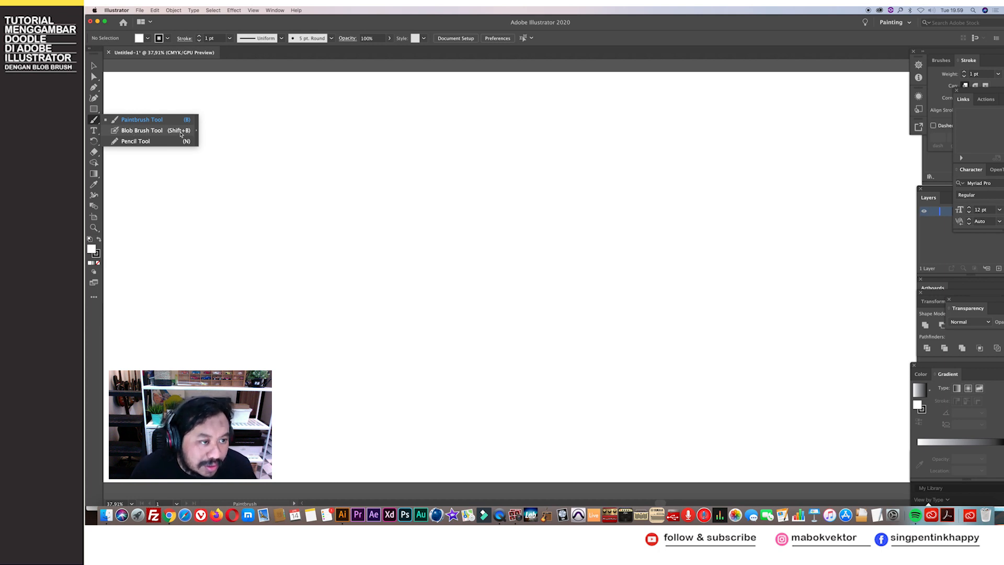
{"action": "left_click", "coordinate": [143, 130]}
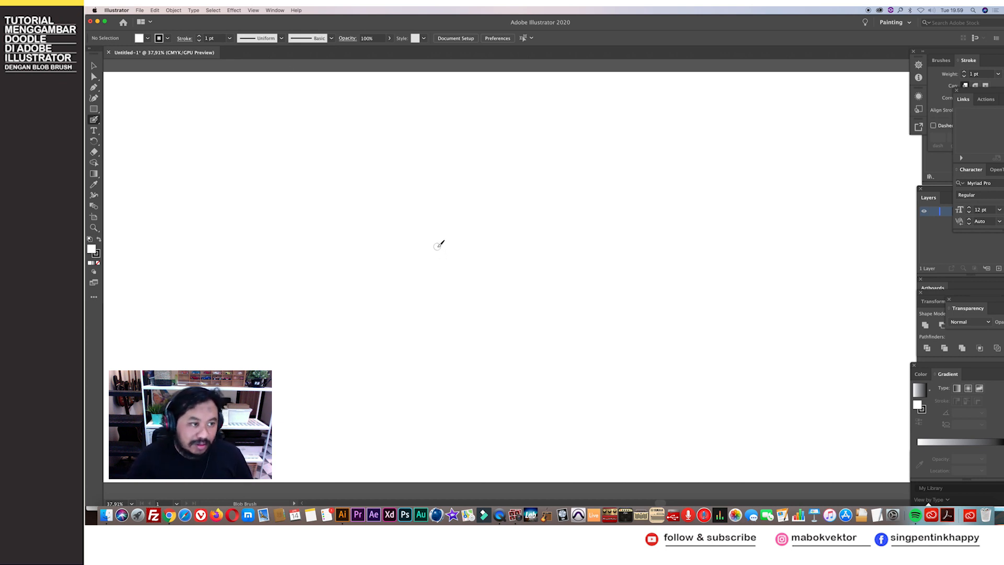
{"action": "double_click", "coordinate": [94, 120]}
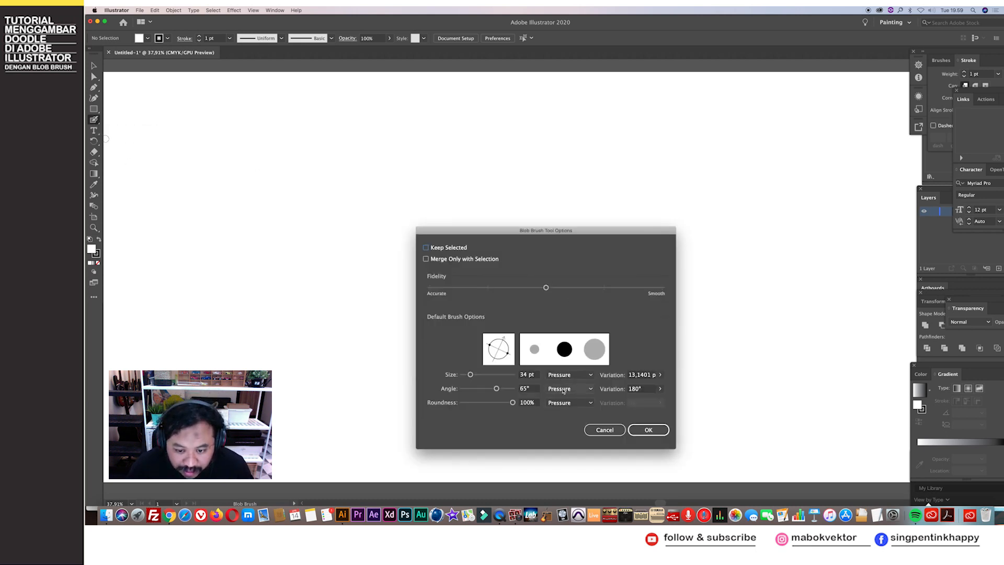
{"action": "left_click", "coordinate": [590, 376]}
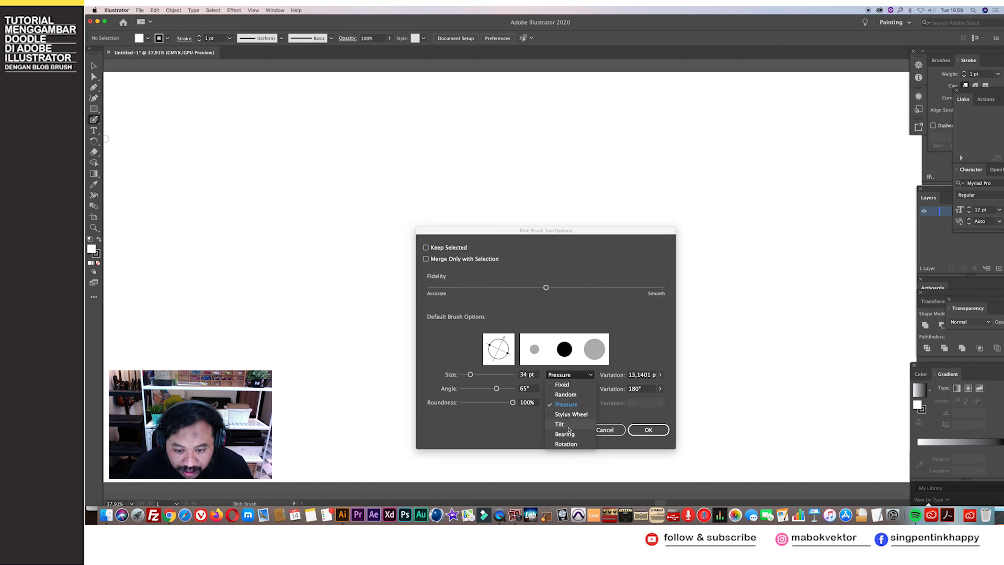
{"action": "left_click", "coordinate": [589, 403]}
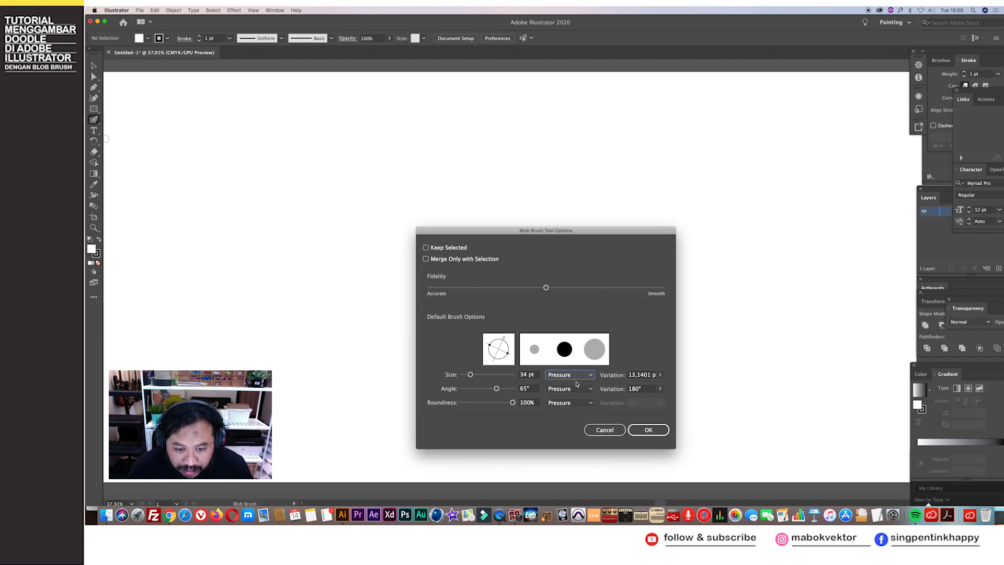
{"action": "left_click_drag", "start_coordinate": [471, 375], "coordinate": [469, 376]}
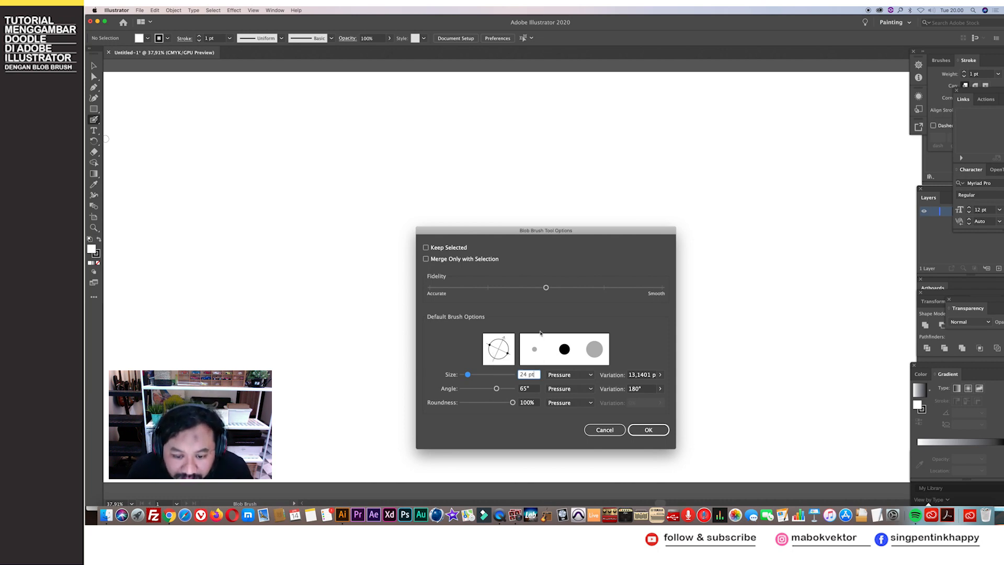
{"action": "left_click", "coordinate": [547, 289]}
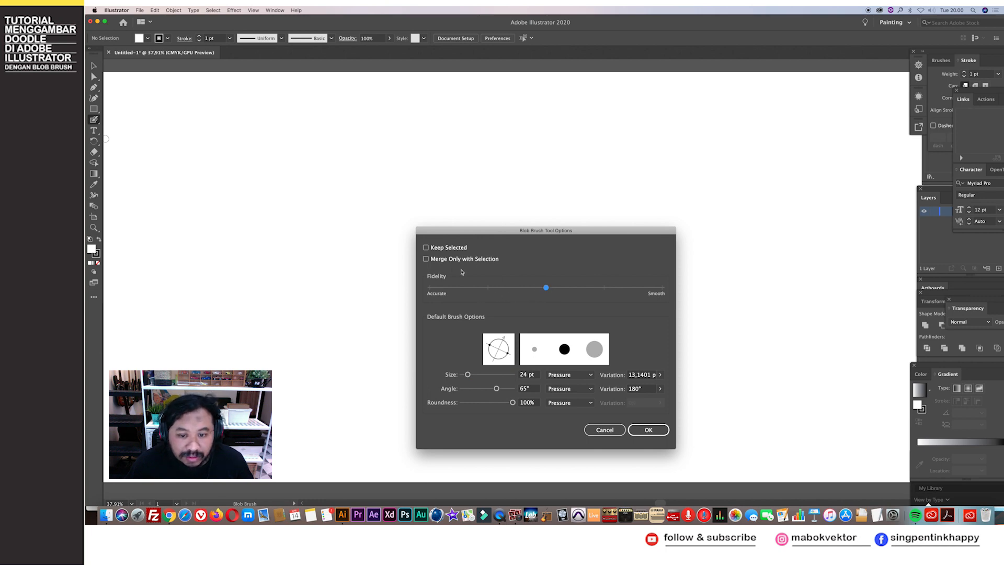
{"action": "left_click", "coordinate": [637, 430]}
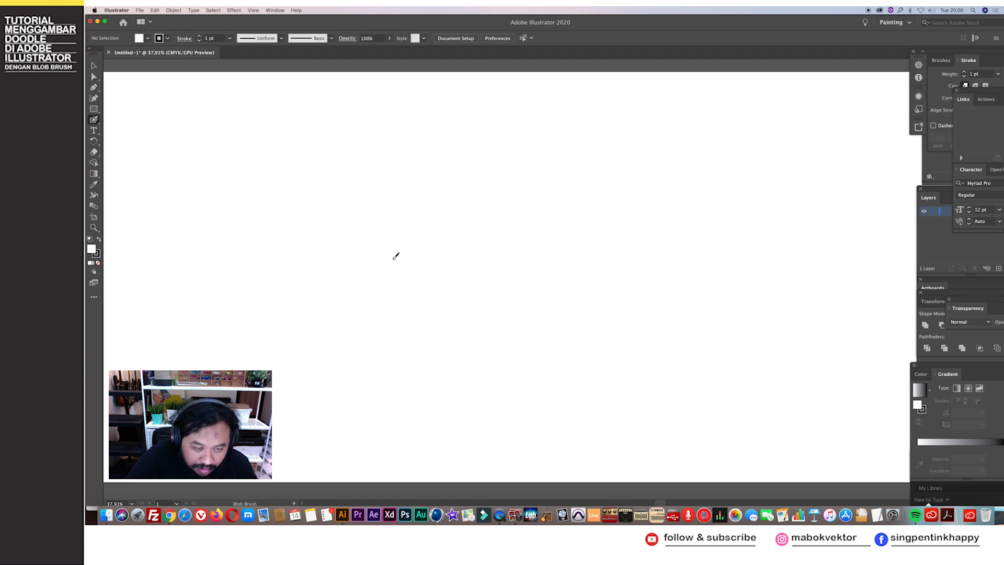
Step: Draw a small cloud-shaped outline with thin strokes and a larger, much thicker cloud outline beside it
{"action": "mouse_move", "coordinate": [343, 272]}
{"action": "left_mouse_down"}
{"action": "mouse_move", "coordinate": [344, 237]}
{"action": "mouse_move", "coordinate": [370, 239]}
{"action": "mouse_move", "coordinate": [402, 220]}
{"action": "mouse_move", "coordinate": [422, 238]}
{"action": "mouse_move", "coordinate": [421, 282]}
{"action": "mouse_move", "coordinate": [404, 293]}
{"action": "mouse_move", "coordinate": [391, 285]}
{"action": "mouse_move", "coordinate": [384, 302]}
{"action": "mouse_move", "coordinate": [357, 304]}
{"action": "mouse_move", "coordinate": [357, 266]}
{"action": "left_mouse_up"}
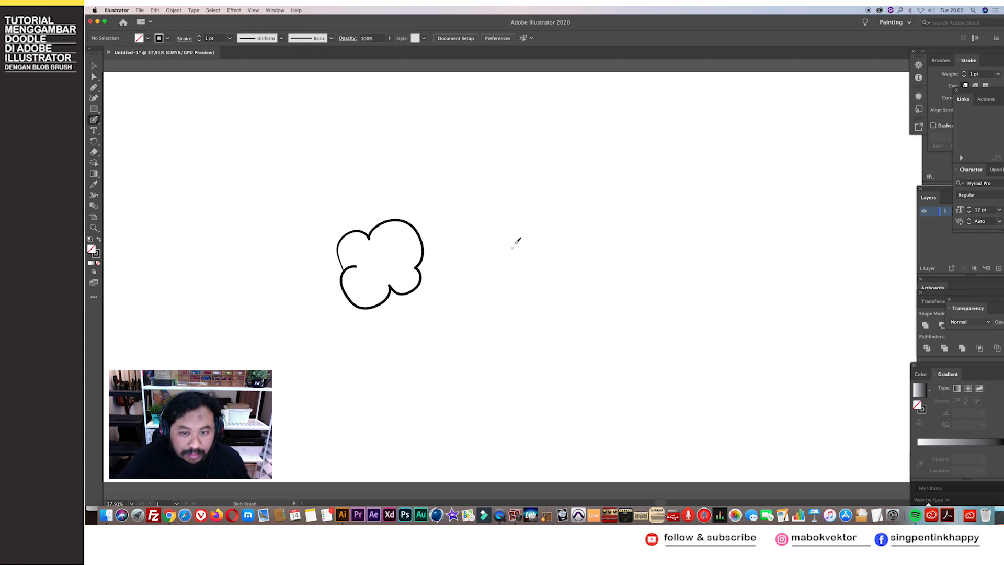
{"action": "mouse_move", "coordinate": [539, 205]}
{"action": "left_mouse_down"}
{"action": "mouse_move", "coordinate": [524, 209]}
{"action": "mouse_move", "coordinate": [512, 239]}
{"action": "mouse_move", "coordinate": [512, 285]}
{"action": "mouse_move", "coordinate": [571, 301]}
{"action": "mouse_move", "coordinate": [586, 277]}
{"action": "left_mouse_up"}
{"action": "key", "text": "super+z"}
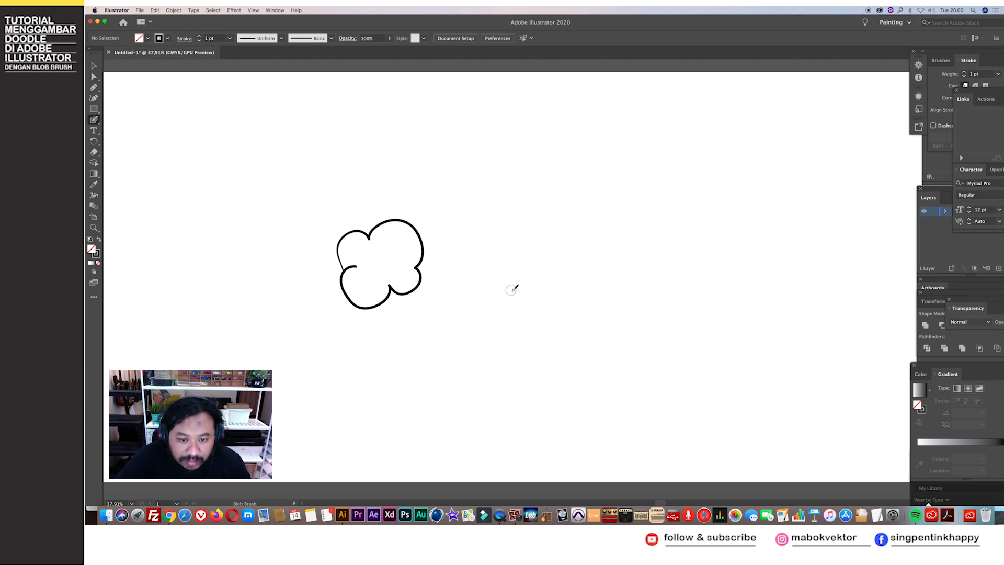
{"action": "mouse_move", "coordinate": [511, 292]}
{"action": "left_mouse_down"}
{"action": "mouse_move", "coordinate": [499, 253]}
{"action": "mouse_move", "coordinate": [518, 216]}
{"action": "mouse_move", "coordinate": [560, 208]}
{"action": "mouse_move", "coordinate": [583, 236]}
{"action": "mouse_move", "coordinate": [573, 252]}
{"action": "mouse_move", "coordinate": [620, 250]}
{"action": "mouse_move", "coordinate": [633, 276]}
{"action": "mouse_move", "coordinate": [625, 306]}
{"action": "mouse_move", "coordinate": [604, 316]}
{"action": "mouse_move", "coordinate": [523, 290]}
{"action": "mouse_move", "coordinate": [512, 294]}
{"action": "mouse_move", "coordinate": [511, 319]}
{"action": "mouse_move", "coordinate": [551, 322]}
{"action": "mouse_move", "coordinate": [566, 282]}
{"action": "left_mouse_up"}
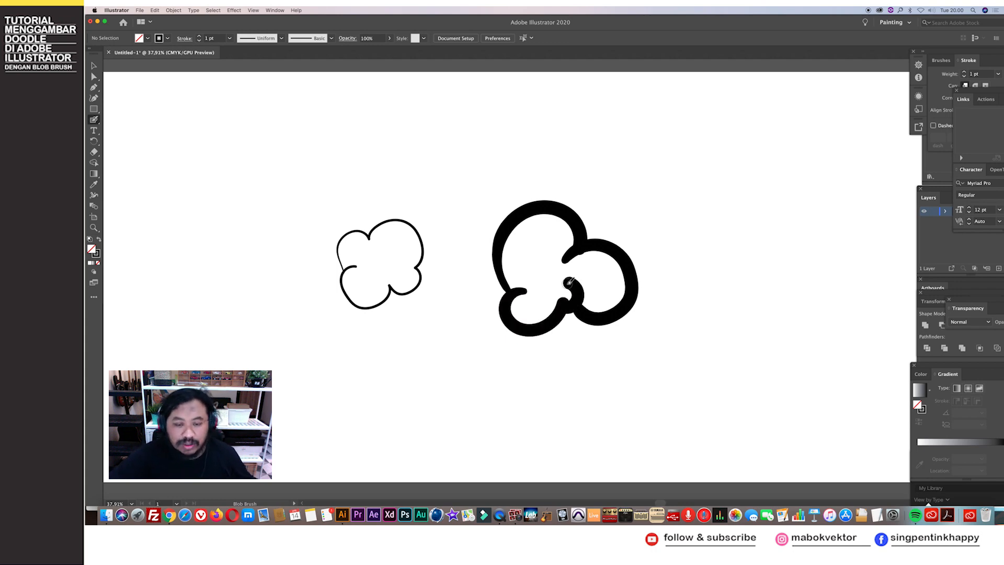
Step: Examine the thick cloud outline up close with its path selected to check its edges and anchor points
{"action": "key", "text": "v"}
{"action": "left_click", "coordinate": [424, 262]}
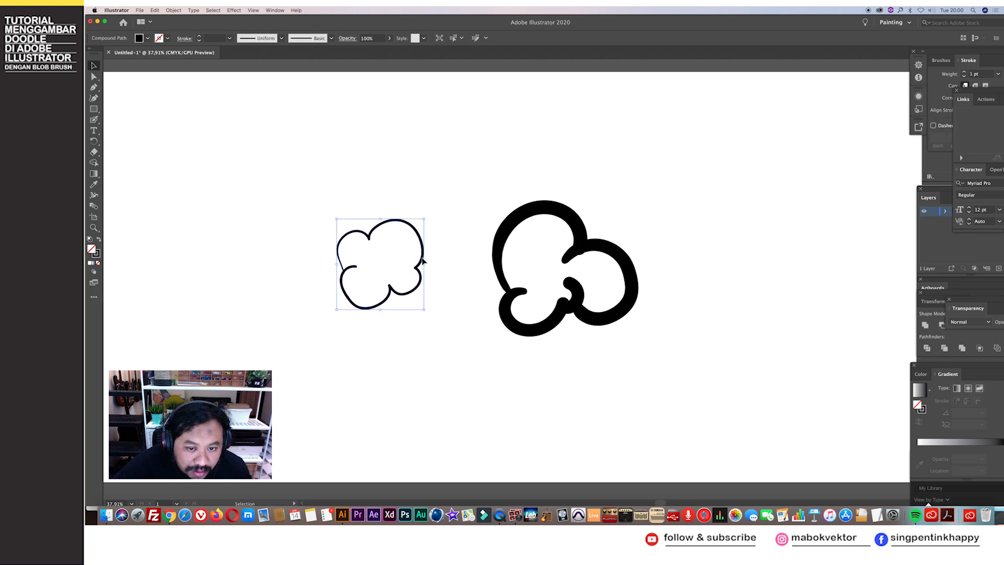
{"action": "left_click", "coordinate": [497, 244]}
{"action": "key", "text": "z"}
{"action": "mouse_move", "coordinate": [520, 243]}
{"action": "left_mouse_down"}
{"action": "mouse_move", "coordinate": [516, 231]}
{"action": "mouse_move", "coordinate": [527, 241]}
{"action": "left_mouse_up"}
{"action": "left_click", "coordinate": [528, 242], "text": "alt"}
{"action": "left_click", "coordinate": [539, 247], "text": "alt"}
{"action": "left_click", "coordinate": [555, 252], "text": "alt"}
{"action": "left_click", "coordinate": [600, 271], "text": "alt"}
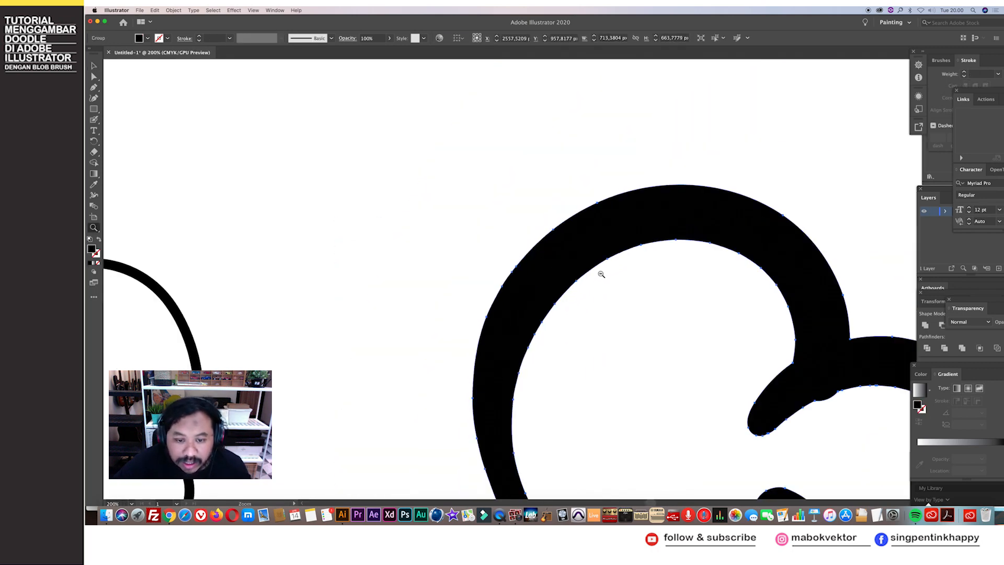
{"action": "left_click", "coordinate": [600, 273], "text": "alt"}
{"action": "left_click", "coordinate": [600, 273], "text": "alt"}
{"action": "left_click", "coordinate": [601, 273], "text": "alt"}
{"action": "left_click_drag", "start_coordinate": [657, 275], "coordinate": [589, 304]}
{"action": "left_click_drag", "start_coordinate": [361, 358], "coordinate": [479, 345]}
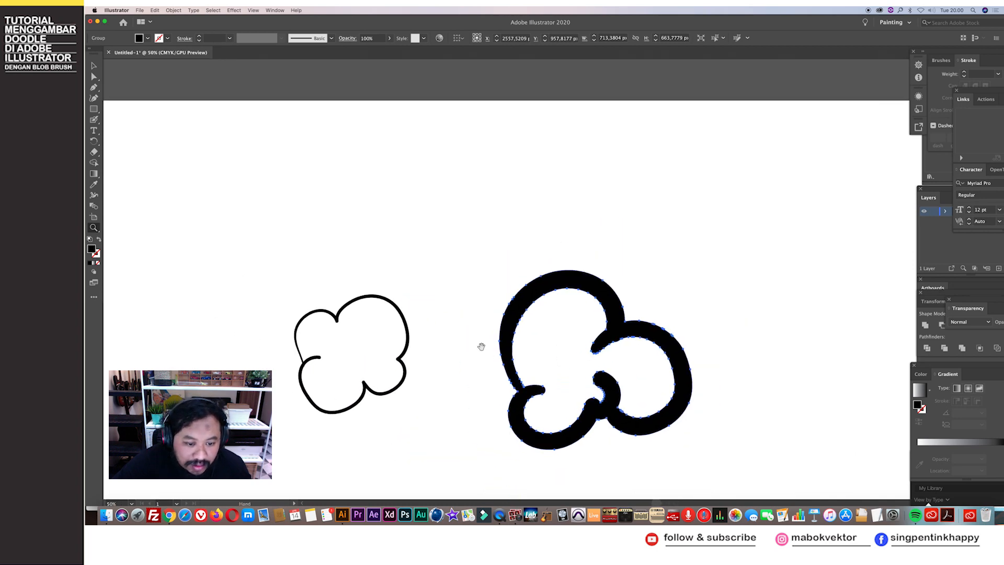
Step: Examine the thin cloud outline up close with its path selected, including the notch between its lobes
{"action": "left_click", "coordinate": [409, 347]}
{"action": "key", "text": "z"}
{"action": "left_click_drag", "start_coordinate": [407, 336], "coordinate": [422, 350]}
{"action": "left_click", "coordinate": [514, 316], "text": "alt"}
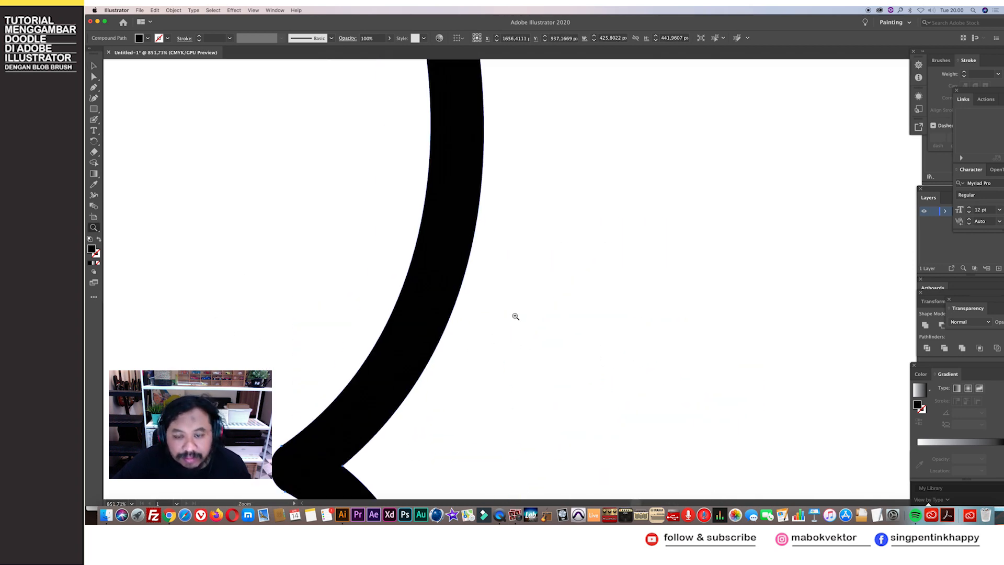
{"action": "left_click", "coordinate": [522, 319], "text": "alt"}
{"action": "left_click", "coordinate": [530, 321], "text": "alt"}
{"action": "left_click", "coordinate": [539, 322], "text": "alt"}
{"action": "left_click", "coordinate": [543, 322], "text": "alt"}
{"action": "left_click", "coordinate": [554, 322], "text": "alt"}
{"action": "left_click", "coordinate": [581, 316], "text": "alt"}
{"action": "left_click", "coordinate": [595, 305], "text": "alt"}
{"action": "left_click", "coordinate": [596, 303], "text": "alt"}
{"action": "left_click_drag", "start_coordinate": [597, 289], "coordinate": [599, 261]}
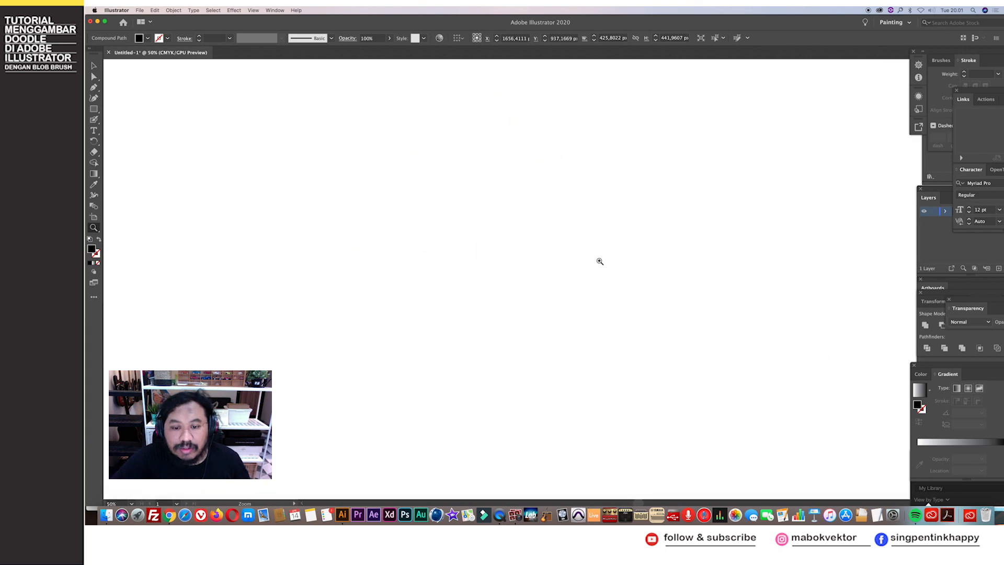
{"action": "left_click", "coordinate": [584, 299], "text": "alt"}
{"action": "left_click", "coordinate": [582, 300], "text": "alt"}
{"action": "left_click", "coordinate": [584, 299], "text": "alt"}
{"action": "left_click", "coordinate": [580, 283], "text": "alt"}
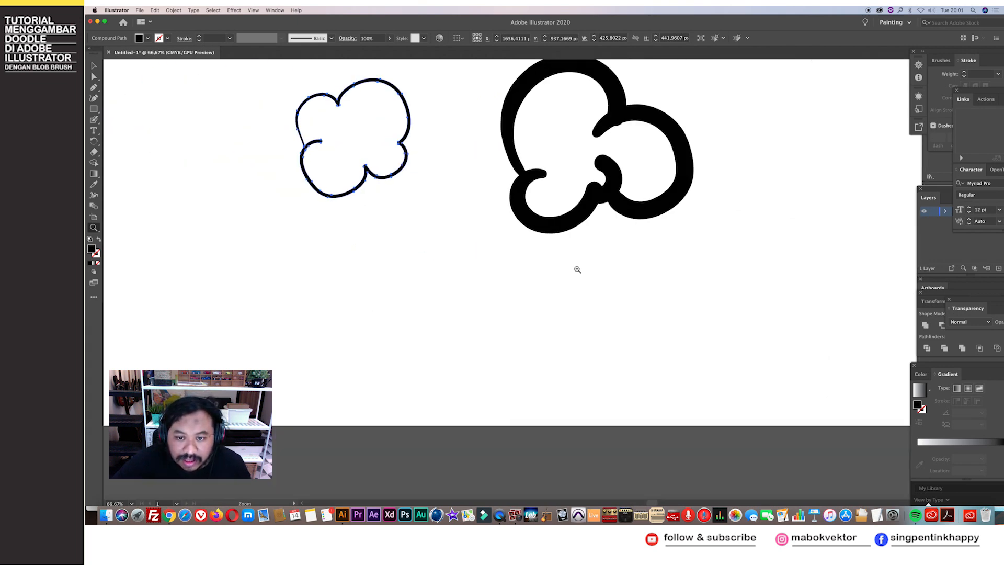
{"action": "left_click", "coordinate": [579, 273], "text": "alt"}
{"action": "left_click_drag", "start_coordinate": [509, 303], "coordinate": [555, 335]}
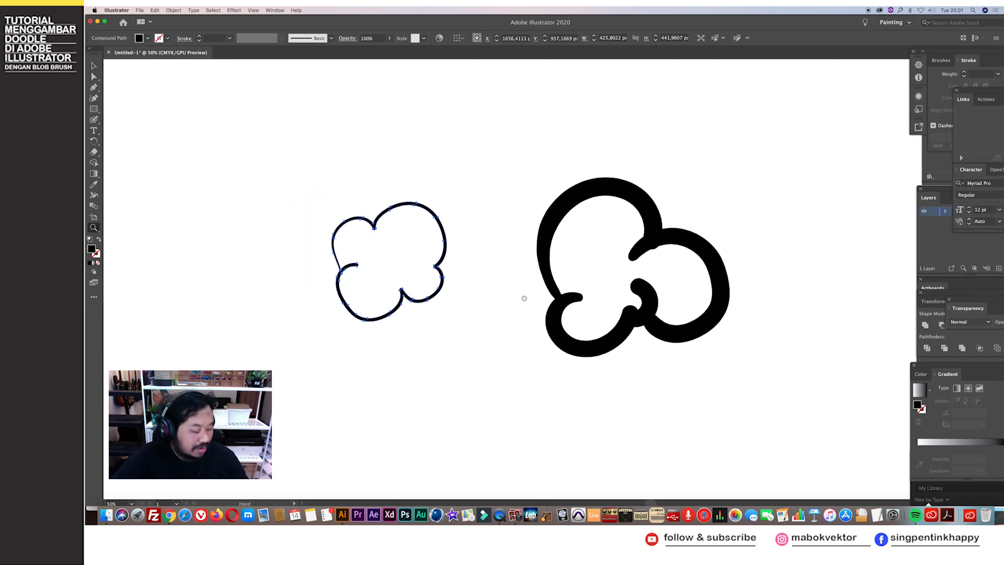
{"action": "left_click_drag", "start_coordinate": [520, 296], "coordinate": [540, 302]}
Step: Create a filled shape from the enclosed interior of the small thin cloud with the Shape Builder
{"action": "key", "text": "v"}
{"action": "left_click", "coordinate": [514, 294]}
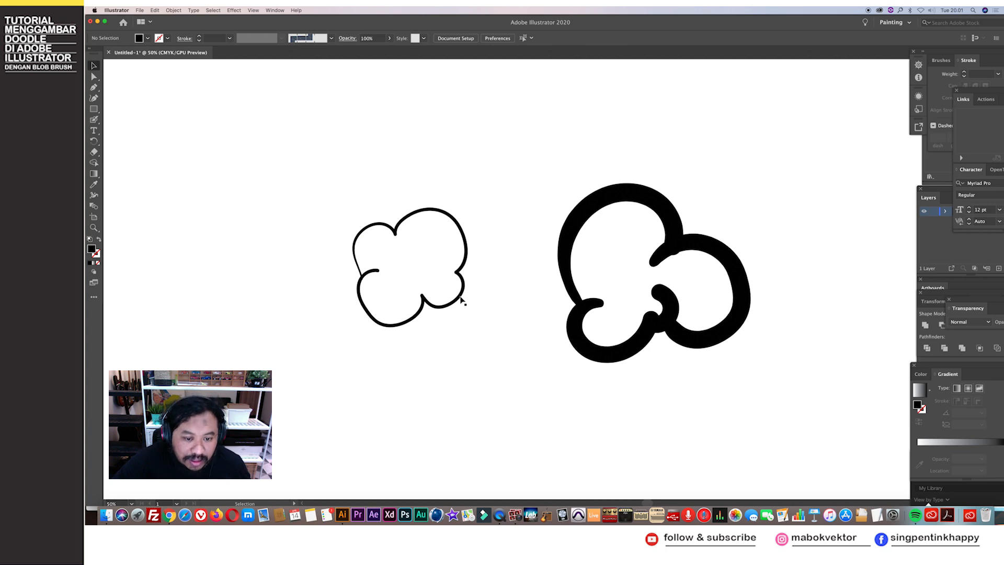
{"action": "left_click", "coordinate": [461, 300]}
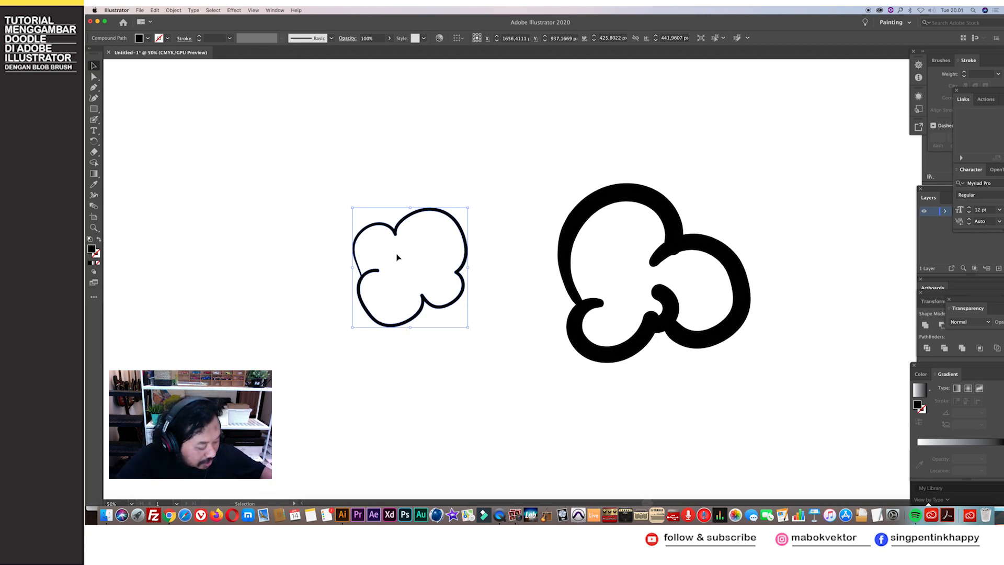
{"action": "key", "text": "shift+m"}
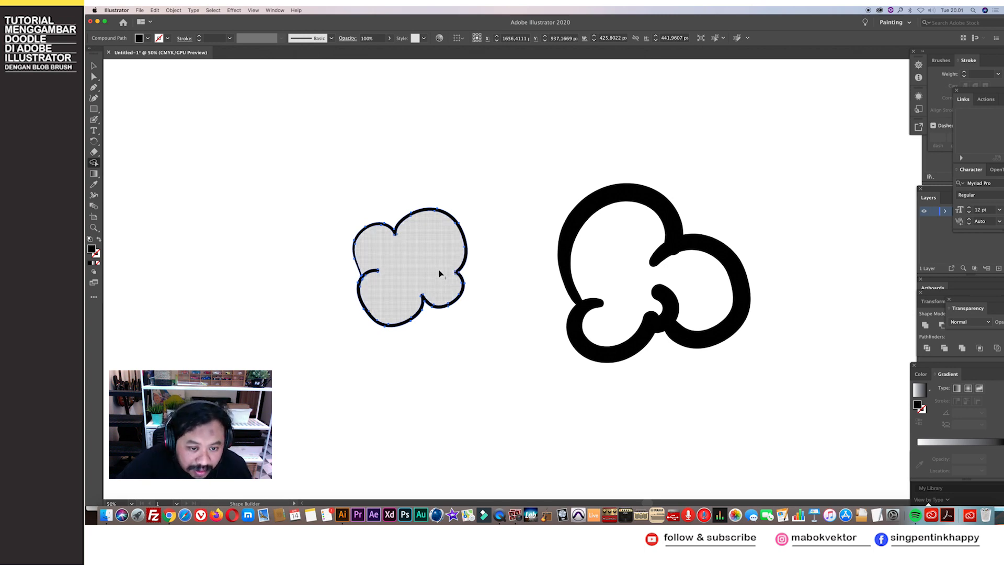
{"action": "left_click", "coordinate": [441, 276]}
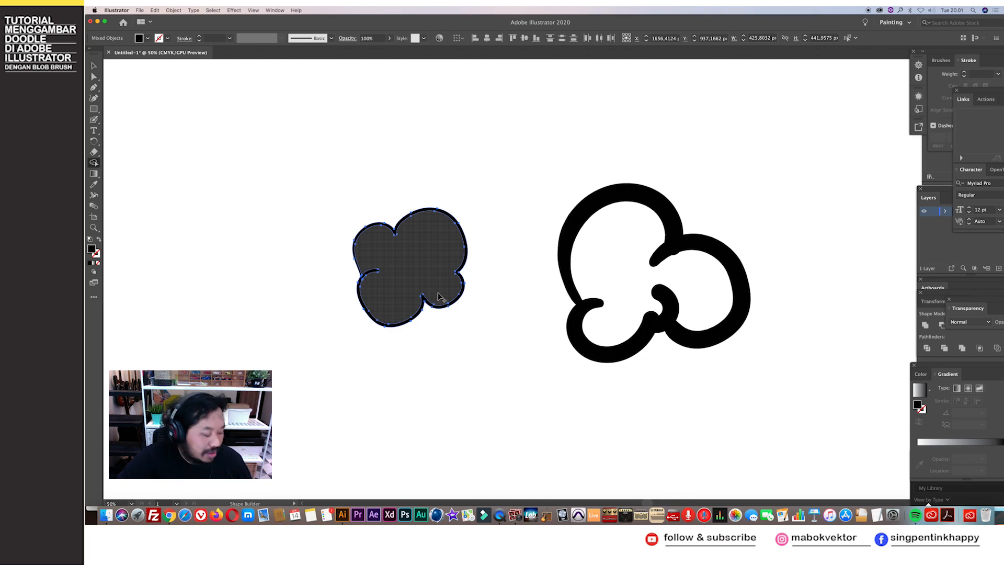
Step: Recolor only the small cloud's interior shape to a medium pink fill
{"action": "key", "text": "v"}
{"action": "left_click", "coordinate": [477, 251]}
{"action": "key", "text": "a"}
{"action": "left_click", "coordinate": [451, 264]}
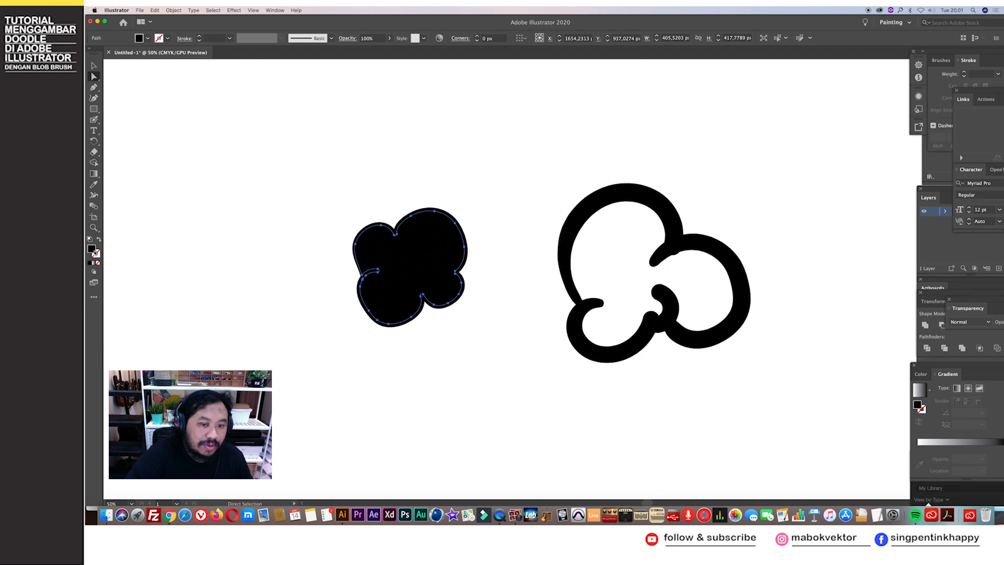
{"action": "double_click", "coordinate": [92, 250]}
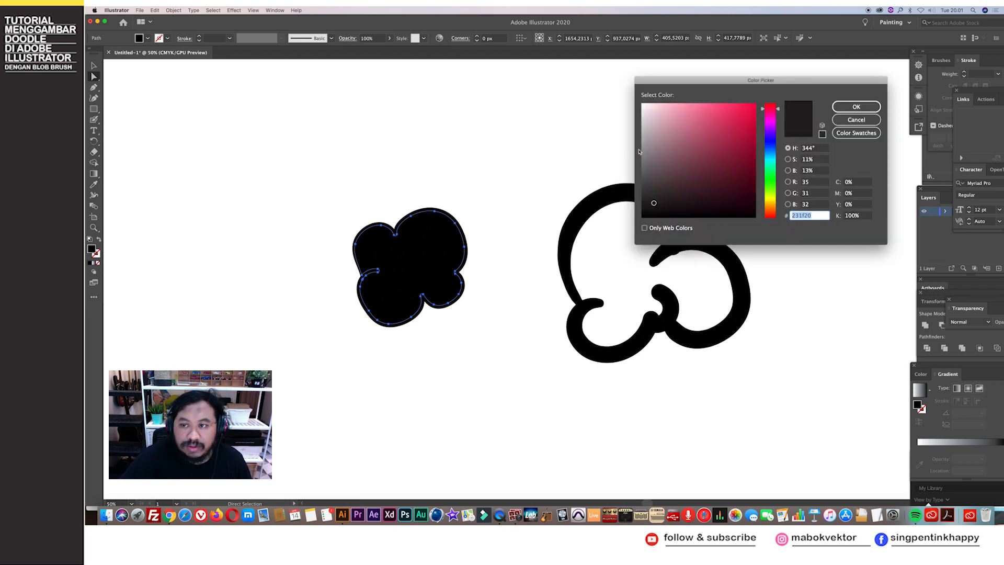
{"action": "left_click", "coordinate": [702, 123]}
{"action": "left_click", "coordinate": [856, 107]}
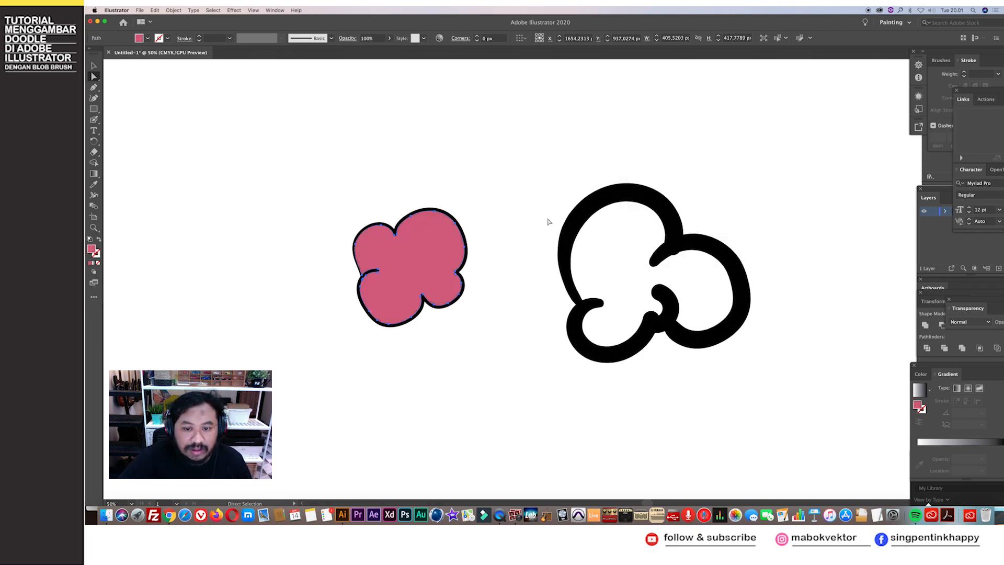
Step: Create a filled shape from the enclosed interior of the large thick cloud with the Shape Builder
{"action": "key", "text": "v"}
{"action": "left_click", "coordinate": [575, 225]}
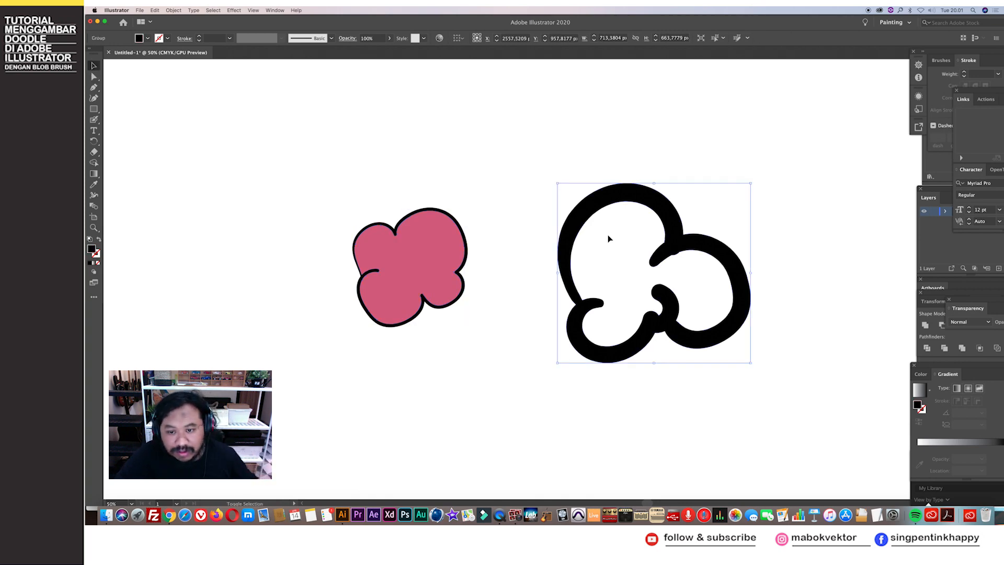
{"action": "key", "text": "shift+m"}
{"action": "left_click", "coordinate": [620, 247]}
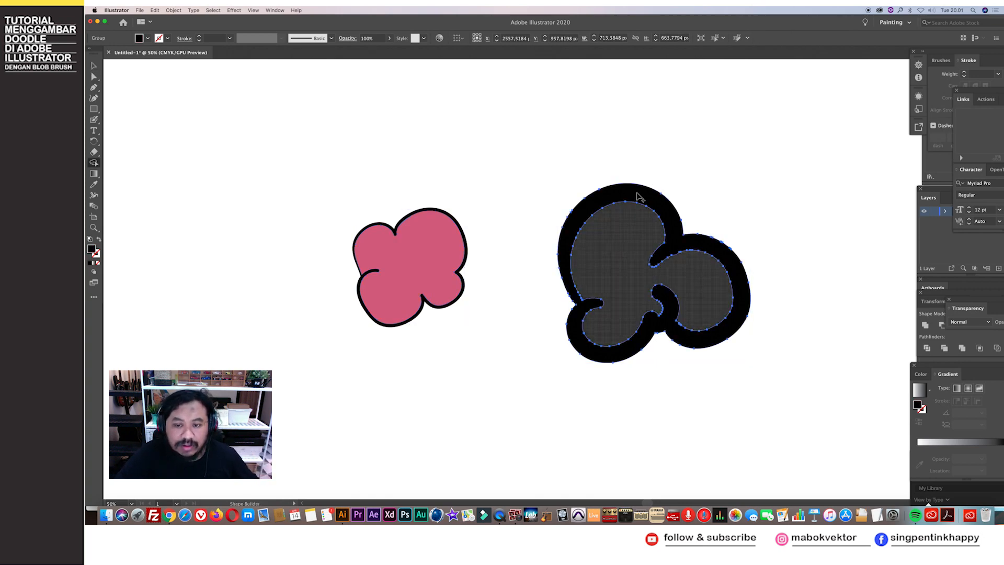
Step: Recolor only the large cloud's interior shape to orange f27b2c and deselect it
{"action": "key", "text": "a"}
{"action": "left_click", "coordinate": [589, 237]}
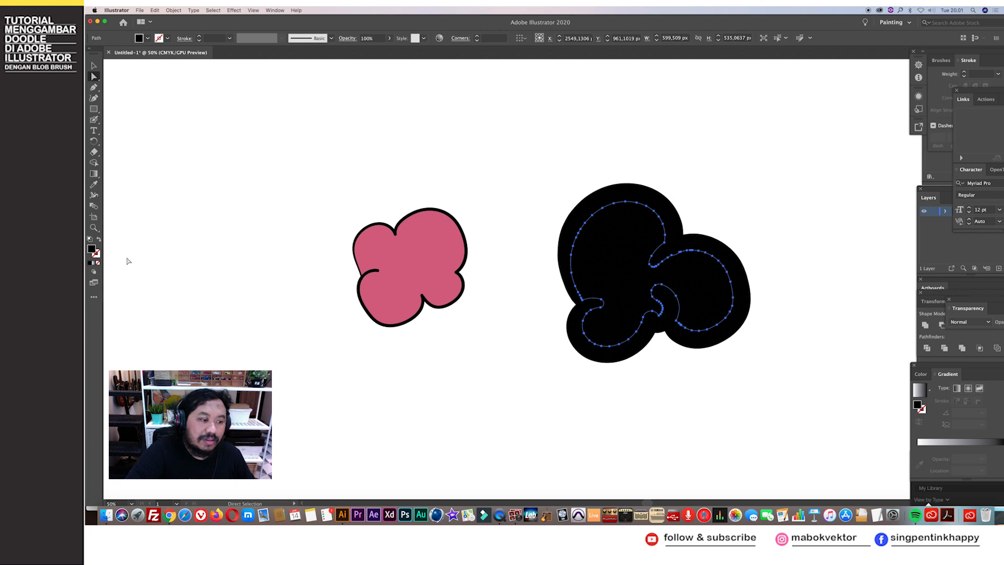
{"action": "double_click", "coordinate": [92, 249]}
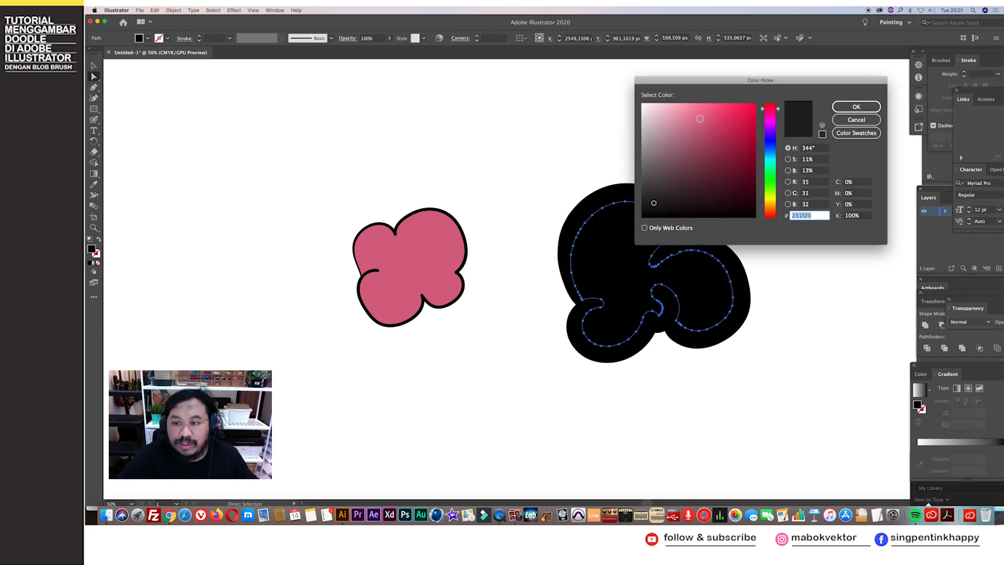
{"action": "left_click", "coordinate": [771, 211]}
{"action": "left_click", "coordinate": [736, 108]}
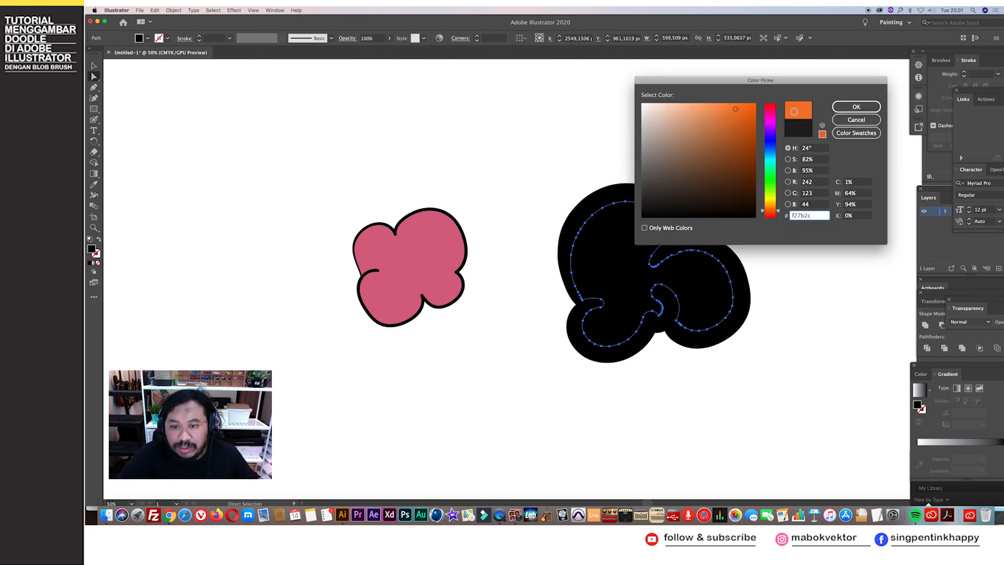
{"action": "left_click", "coordinate": [856, 107]}
{"action": "key", "text": "v"}
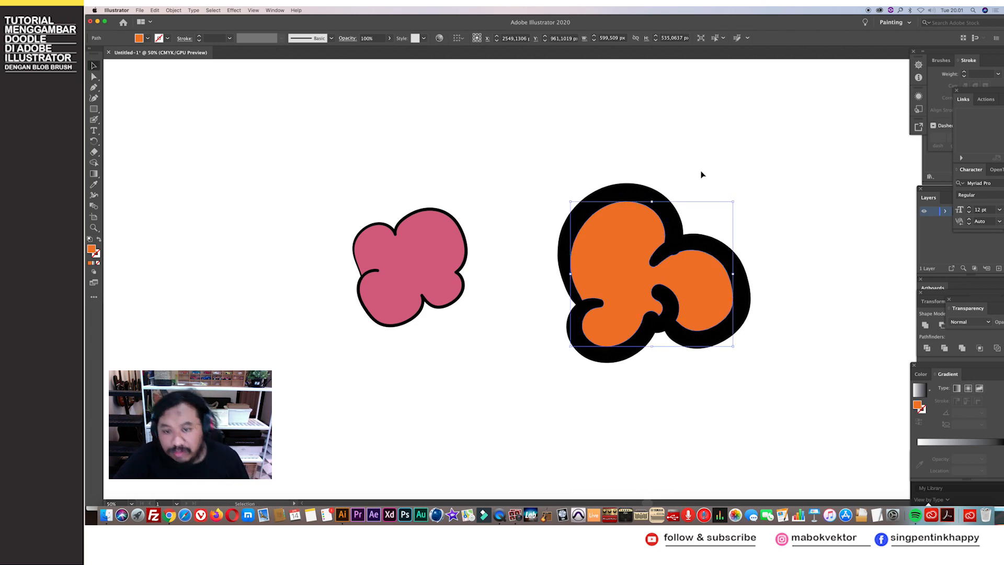
{"action": "left_click", "coordinate": [702, 174]}
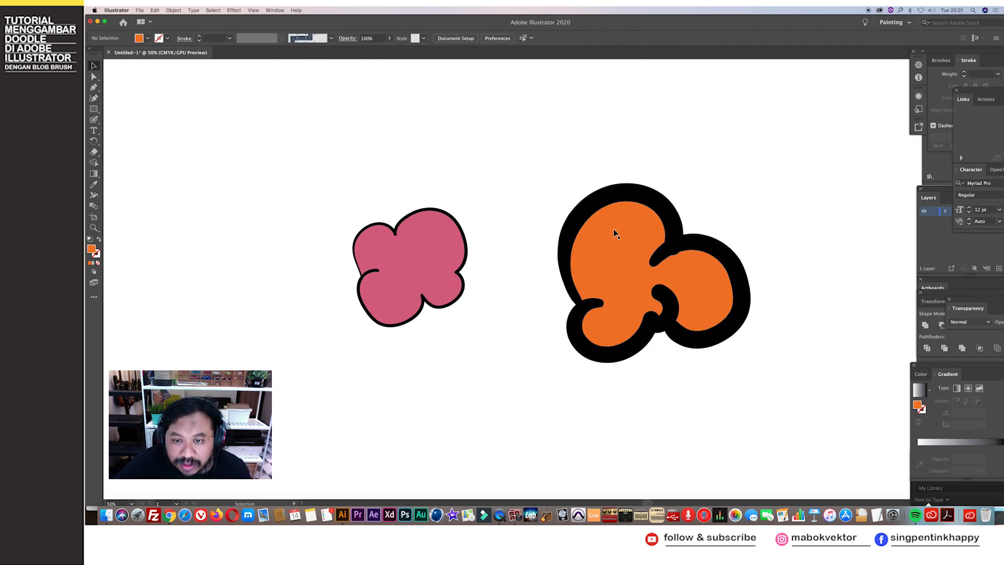
Step: Examine up close how the orange fill meets the large cloud's thick black outline
{"action": "key", "text": "z"}
{"action": "left_click_drag", "start_coordinate": [594, 202], "coordinate": [631, 238]}
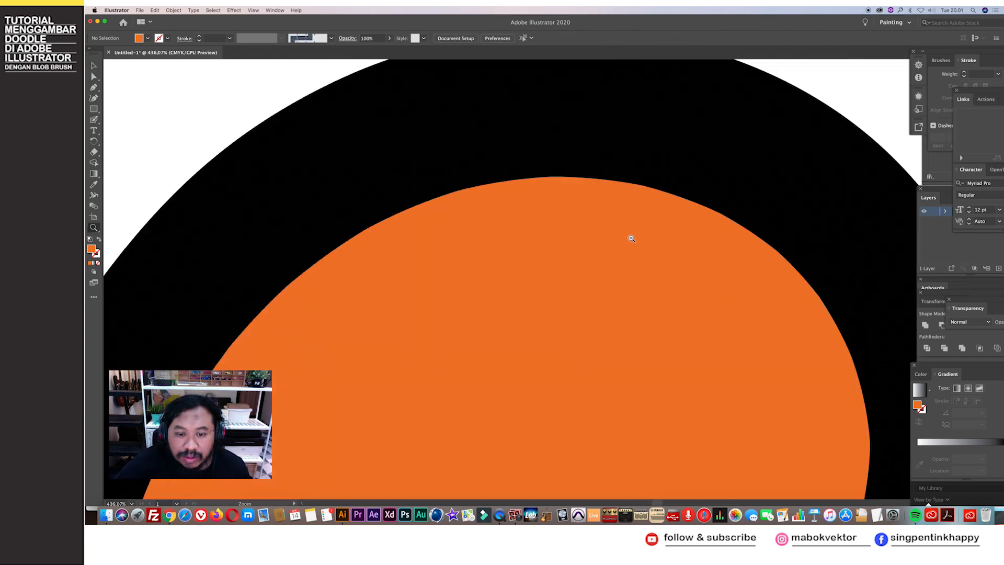
{"action": "left_click", "coordinate": [632, 238], "text": "alt"}
{"action": "left_click", "coordinate": [632, 240], "text": "alt"}
{"action": "left_click", "coordinate": [627, 244], "text": "alt"}
{"action": "left_click", "coordinate": [625, 245], "text": "alt"}
{"action": "left_click_drag", "start_coordinate": [582, 279], "coordinate": [626, 193]}
{"action": "left_click_drag", "start_coordinate": [592, 244], "coordinate": [647, 181]}
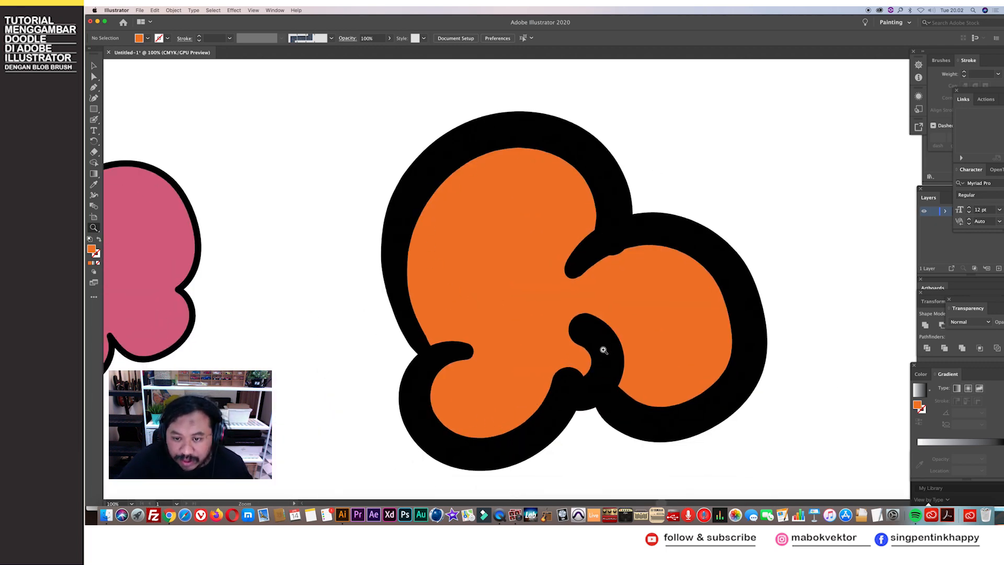
{"action": "left_click_drag", "start_coordinate": [642, 196], "coordinate": [552, 241]}
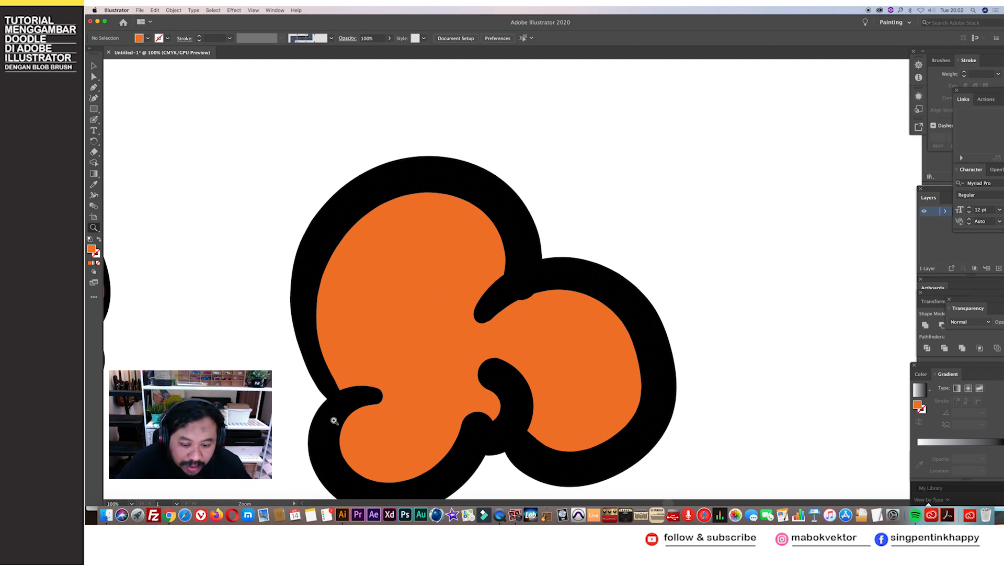
Step: Try moving the large cloud's orange interior shape away from its black outline, and undo the move
{"action": "key", "text": "a"}
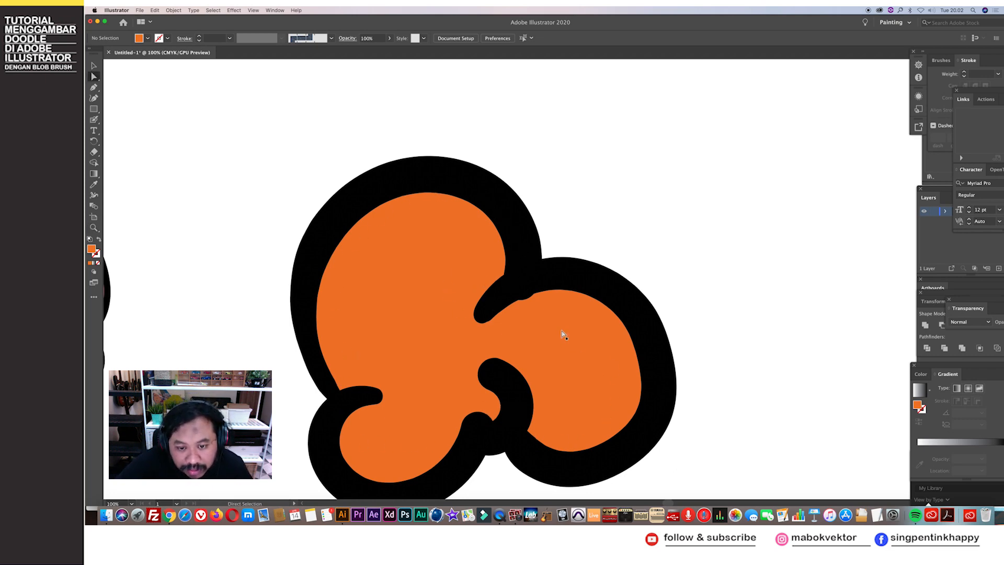
{"action": "left_click", "coordinate": [564, 330]}
{"action": "scroll", "coordinate": [553, 285], "scroll_direction": "down", "scroll_amount": 3}
{"action": "scroll", "coordinate": [553, 284], "scroll_direction": "left", "scroll_amount": 1}
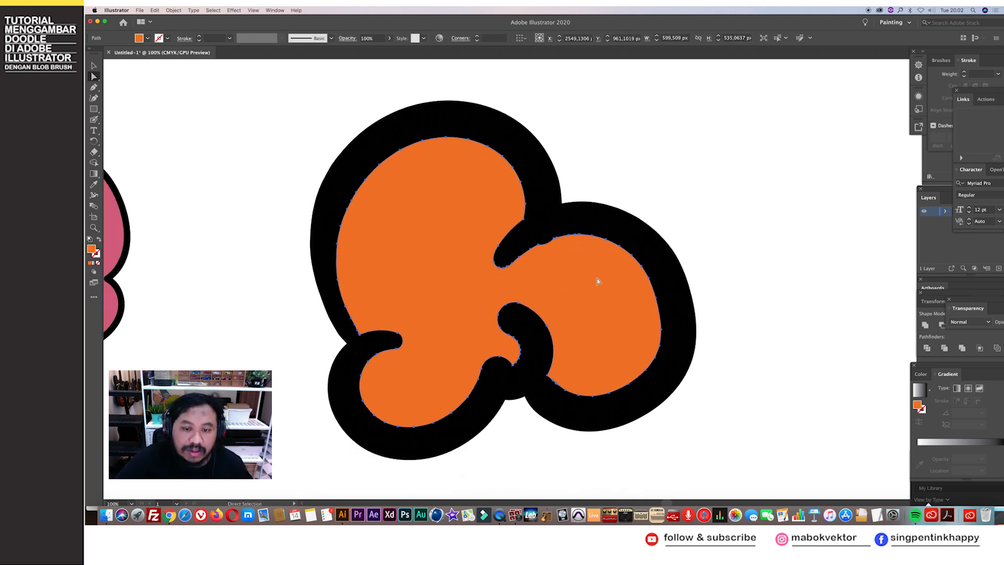
{"action": "left_click_drag", "start_coordinate": [574, 283], "coordinate": [664, 243]}
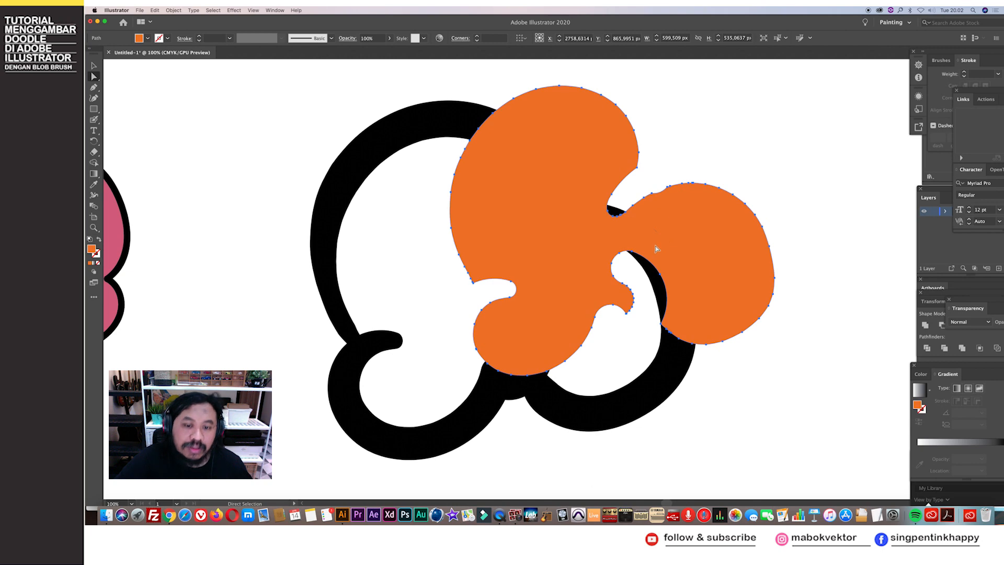
{"action": "key", "text": "super+z"}
{"action": "key", "text": "z"}
{"action": "key", "text": "super+minus"}
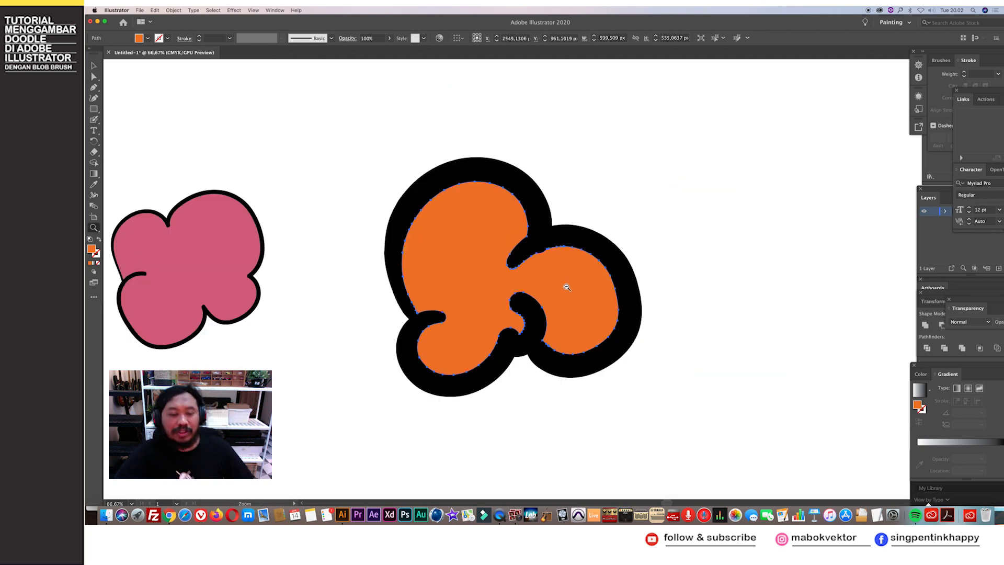
{"action": "left_click_drag", "start_coordinate": [553, 295], "coordinate": [535, 295]}
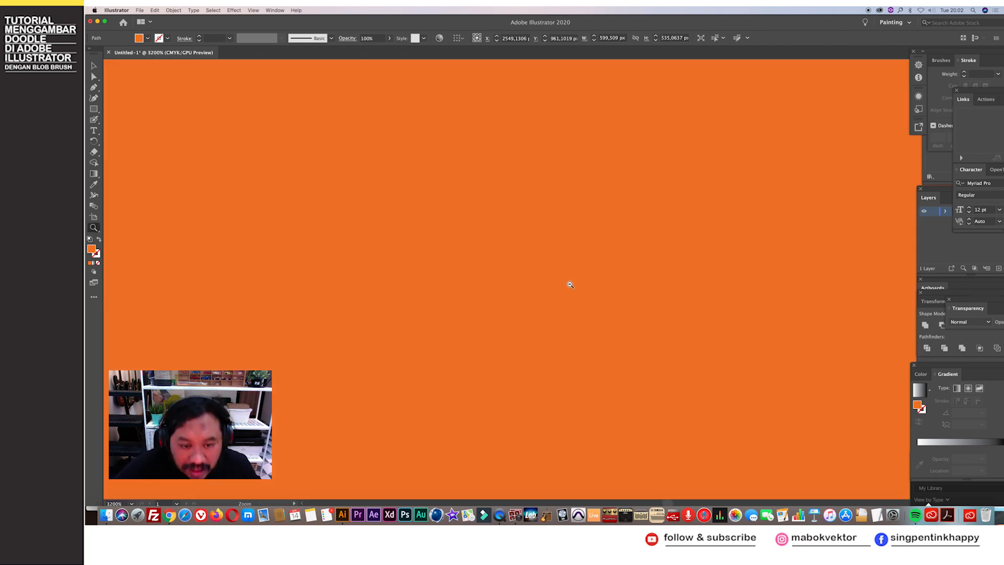
{"action": "left_click_drag", "start_coordinate": [568, 287], "coordinate": [560, 291]}
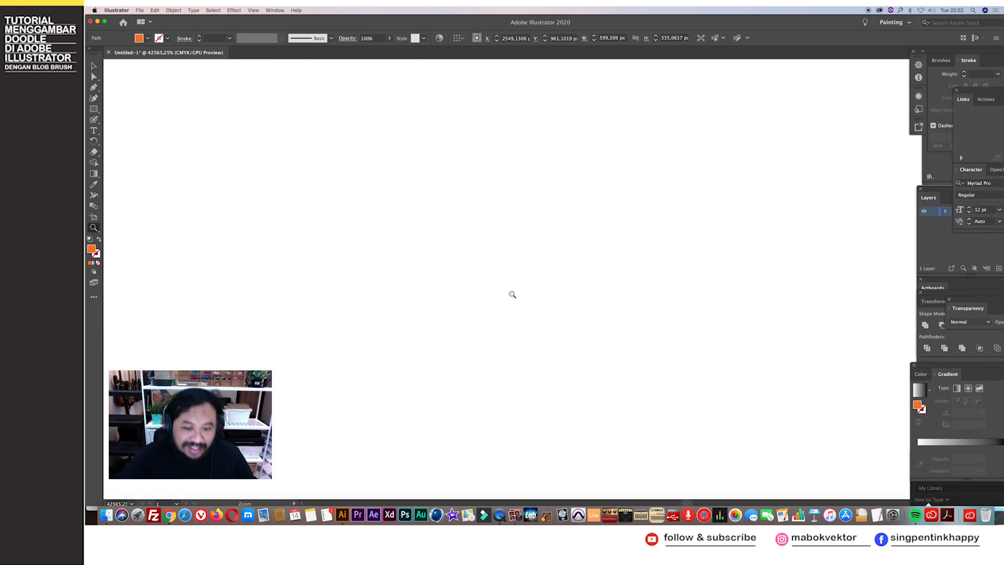